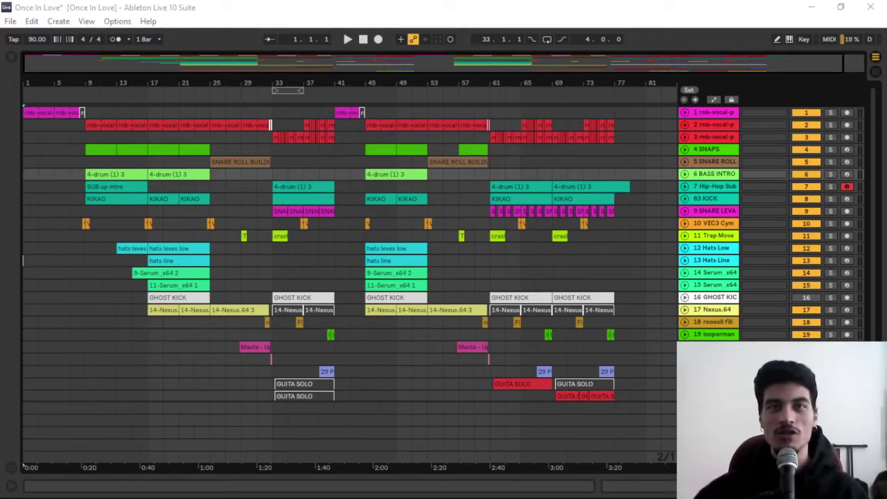
- Switch to Session View, enlarge the mixer's volume section slightly, and show the device slots on every track
left_click(333, 250)
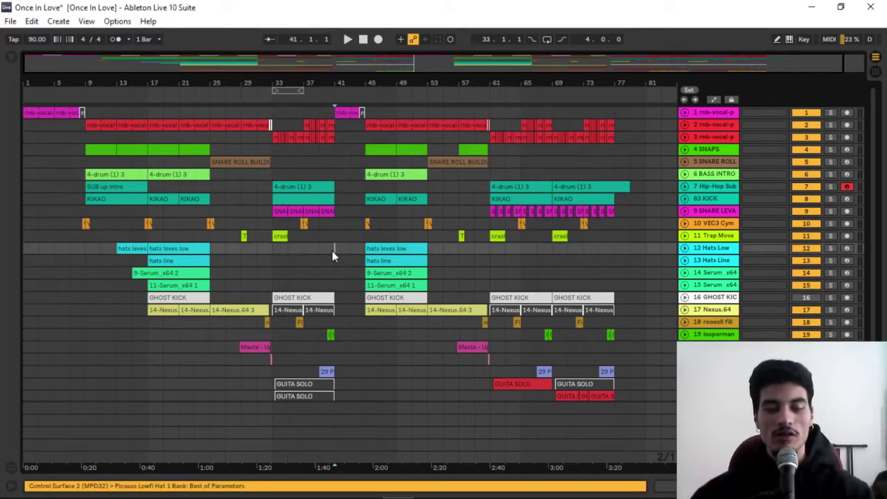
key("Tab")
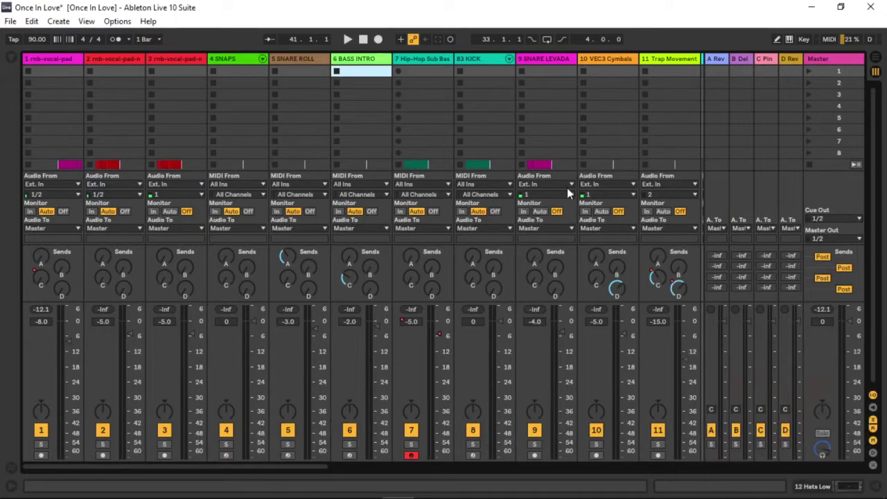
left_click(334, 294)
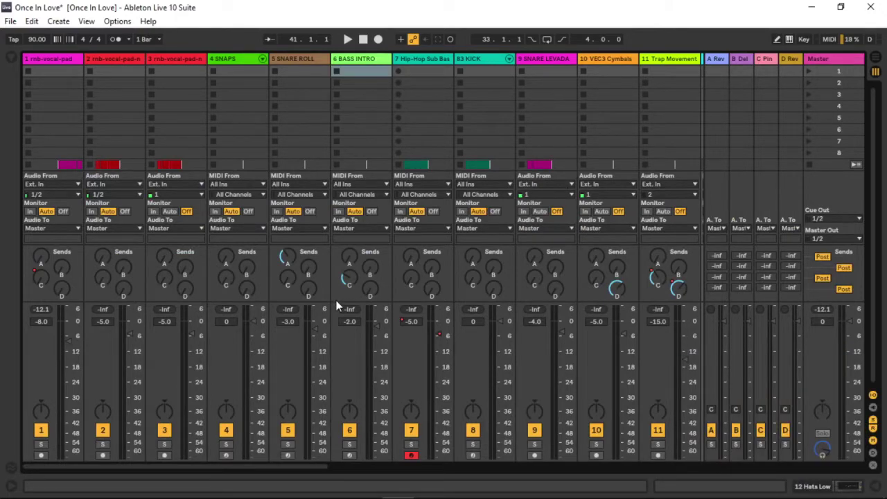
mouse_move(339, 301)
left_mouse_down()
mouse_move(340, 282)
mouse_move(339, 291)
left_mouse_up()
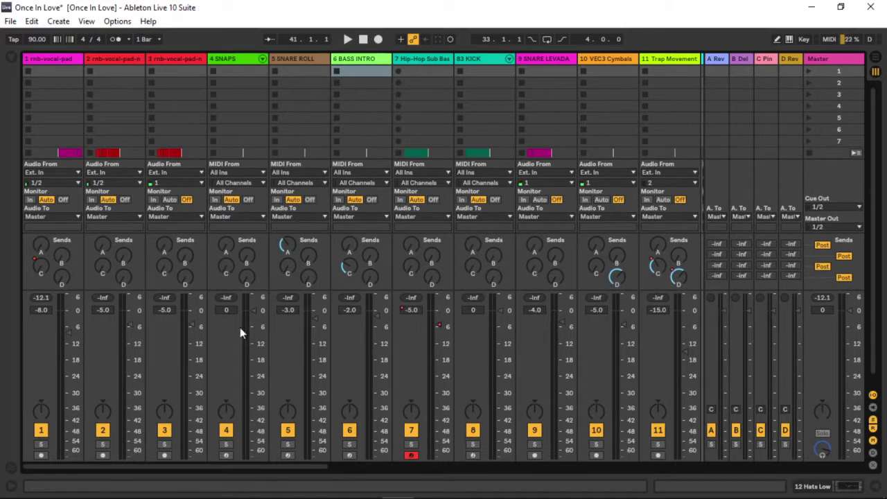
left_click(875, 409)
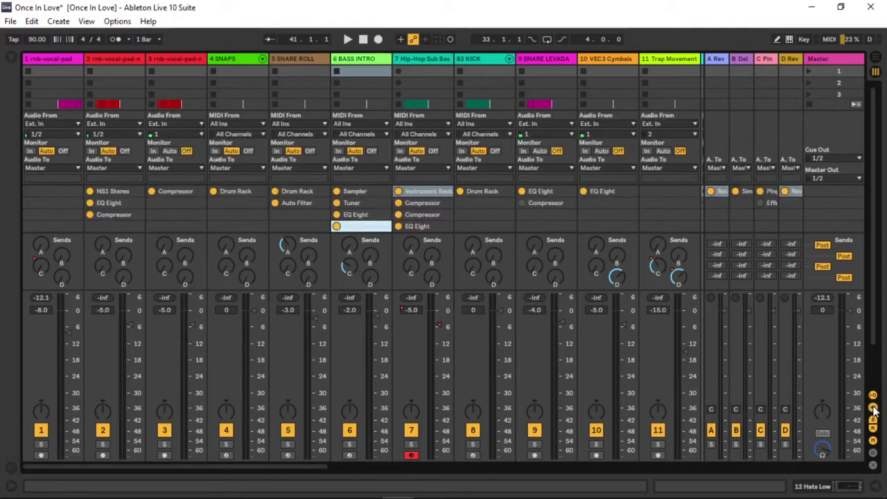
left_click(493, 229)
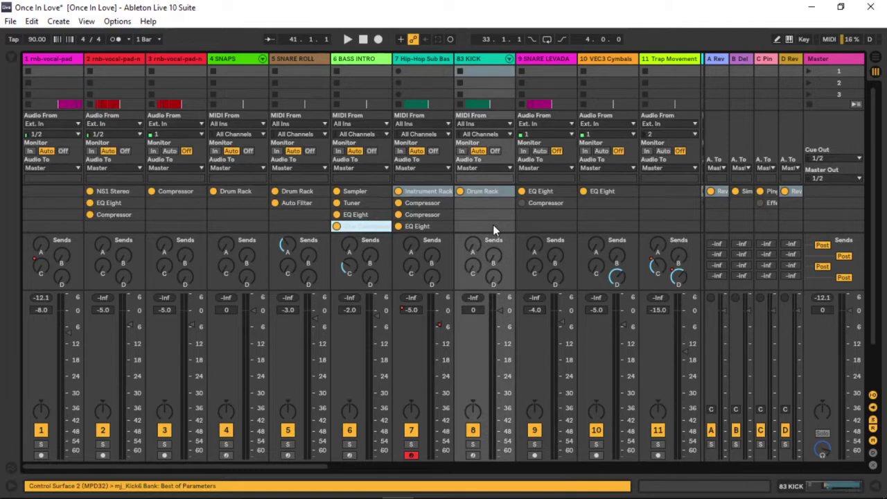
left_click(295, 231)
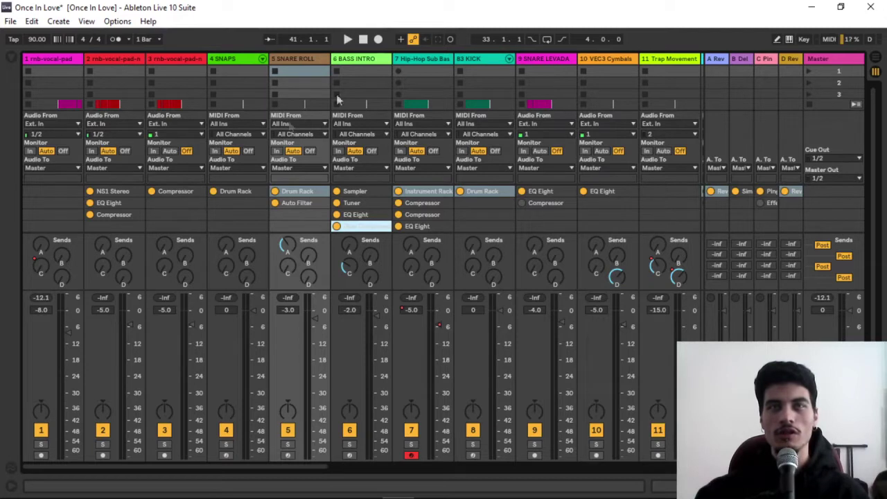
- Open the BASS INTRO track's Glue Compressor, bypass it, hide the device view, and re-enable the compressor from the mixer
left_click(371, 59)
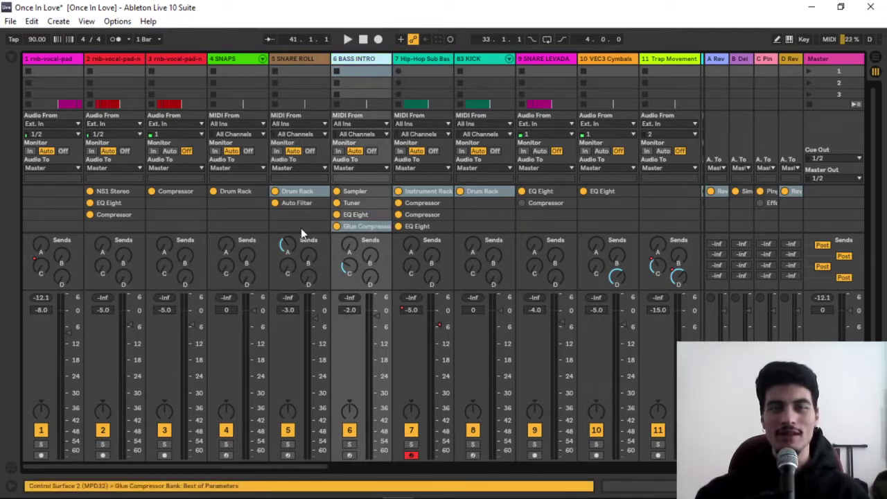
double_click(362, 227)
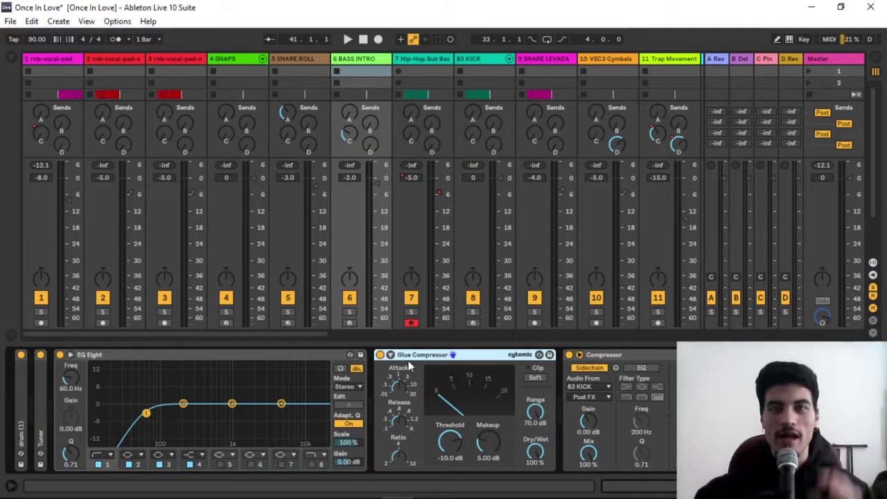
left_click(379, 356)
key("ctrl+alt+l")
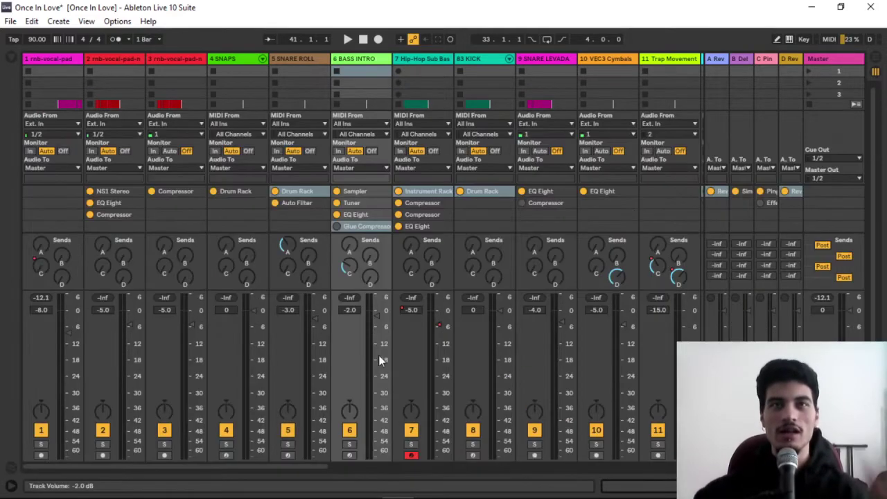
left_click(336, 227)
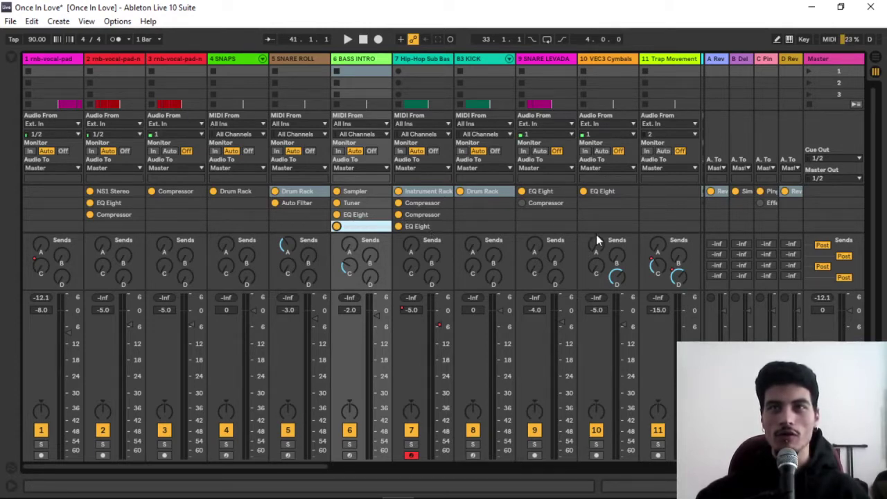
- Reduce the height of the mixer's volume section to make room for more clip slots
left_click_drag(584, 289, 583, 349)
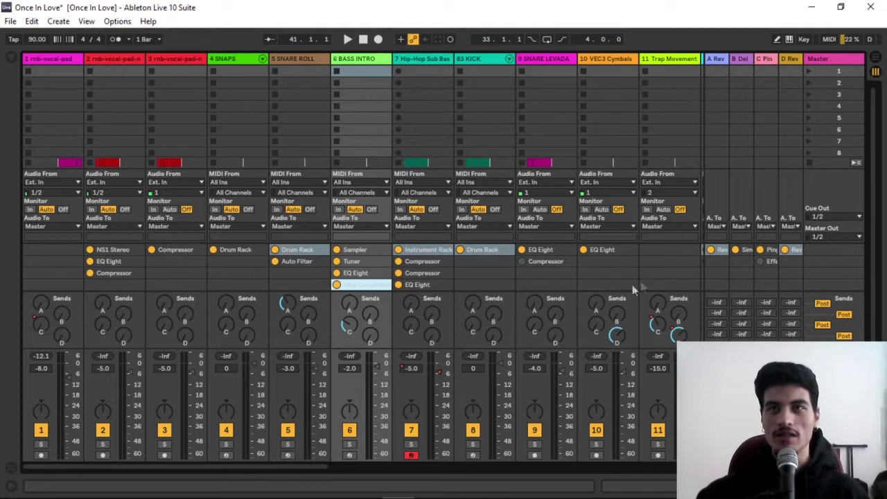
left_click(355, 275)
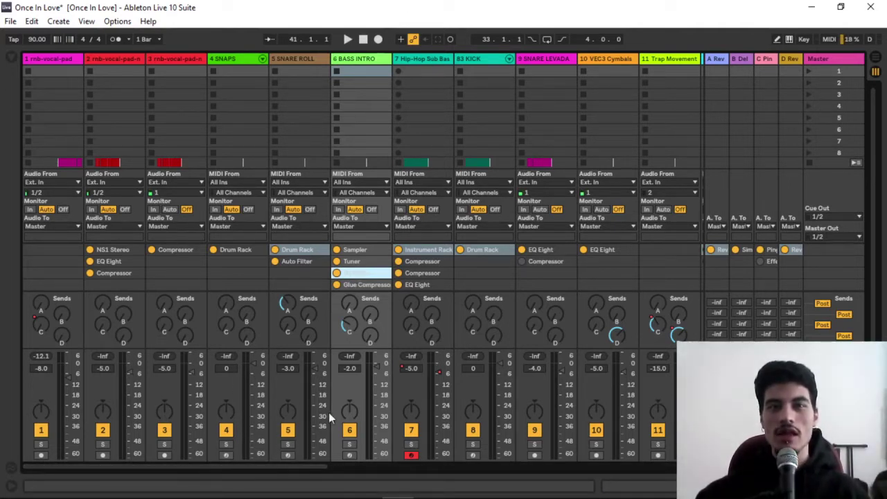
left_click(294, 277)
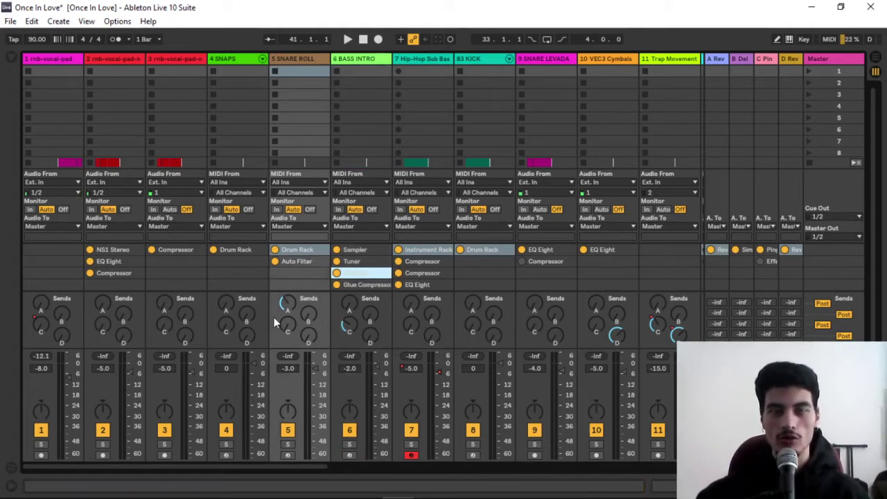
- Switch to the browser to read Ableton's help instructions for creating an Options.txt file, and return to Live
mouse_move(104, 498)
left_click(80, 486)
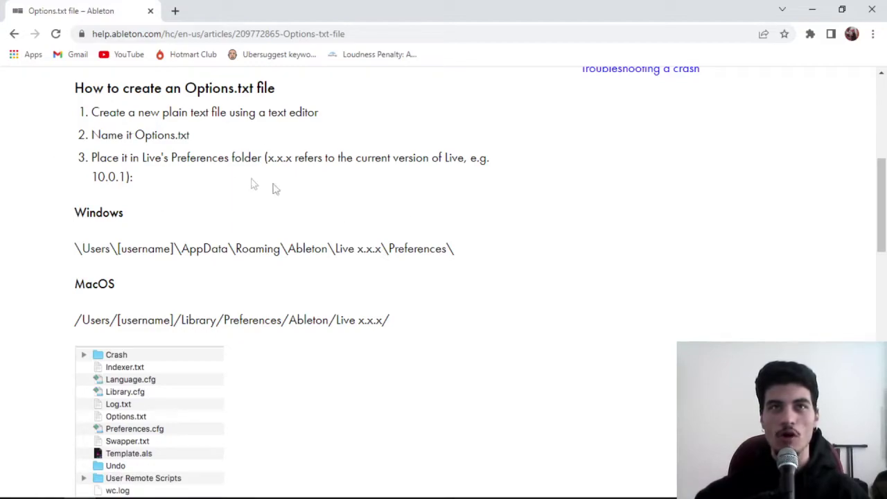
mouse_move(884, 193)
left_mouse_down()
mouse_move(884, 374)
mouse_move(877, 181)
left_mouse_up()
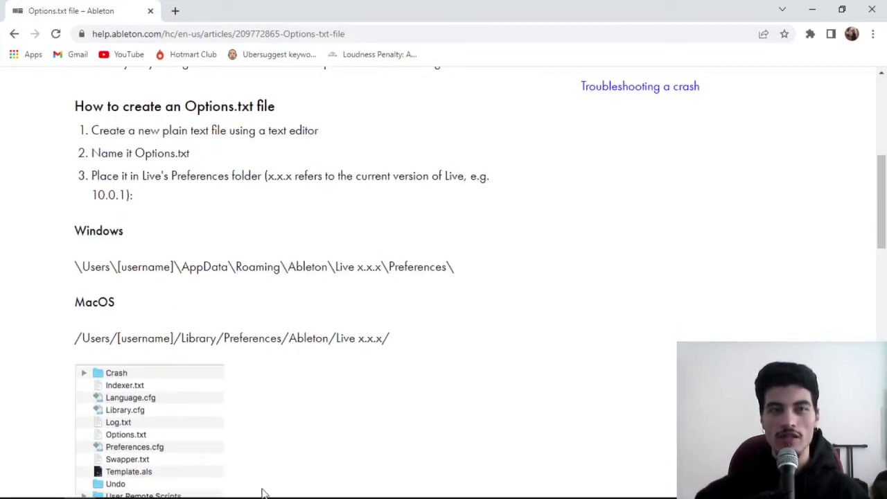
mouse_move(262, 493)
left_click(398, 485)
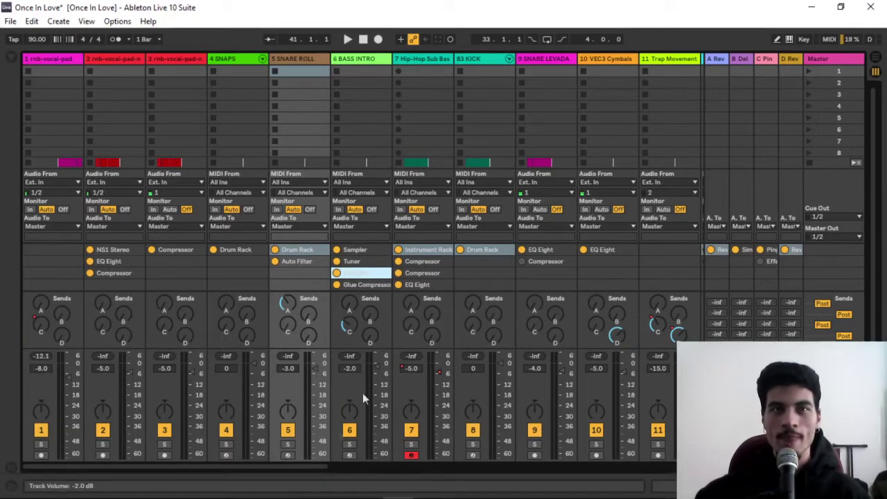
- Switch to File Explorer, open the Windows (C:) drive, and reposition the window over Live
left_click(271, 485)
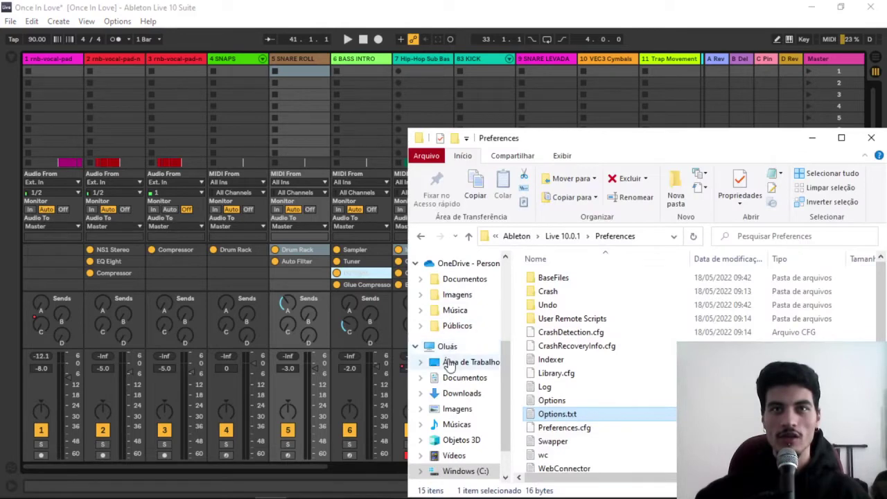
left_click(446, 347)
left_click(570, 450)
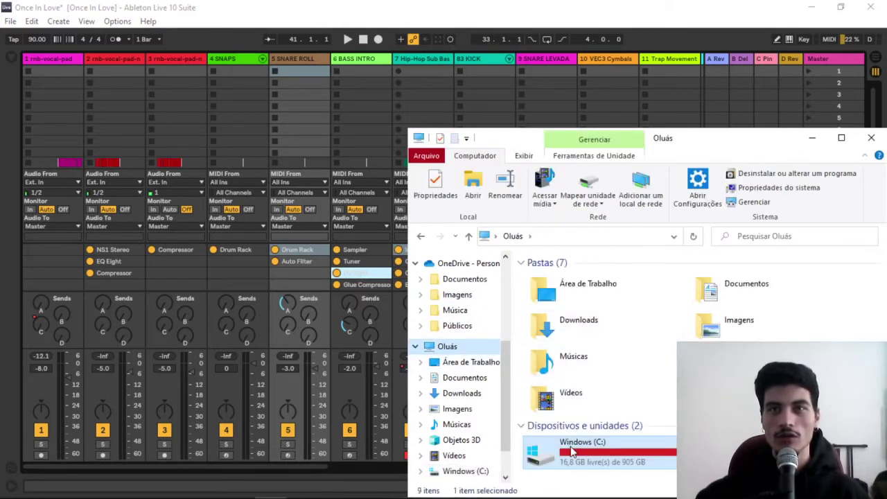
double_click(572, 451)
left_click_drag(733, 137, 641, 105)
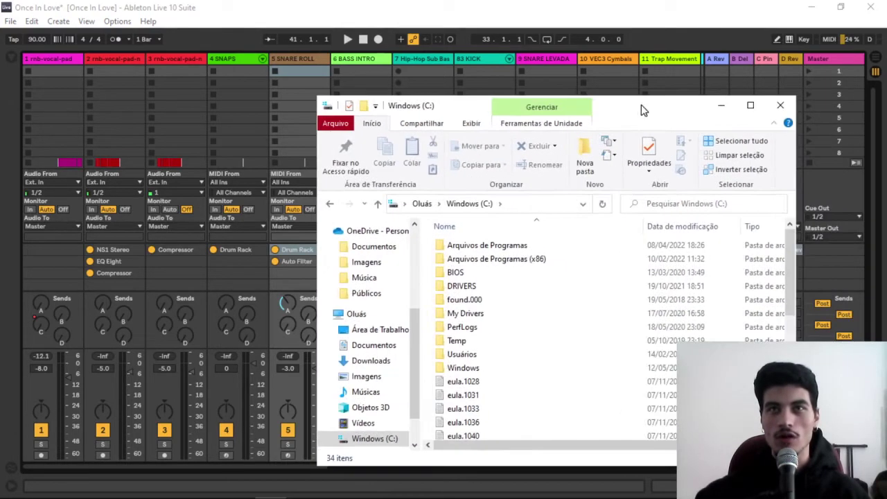
- Go to the %AppData% folder in File Explorer and reposition the window
left_click(523, 203)
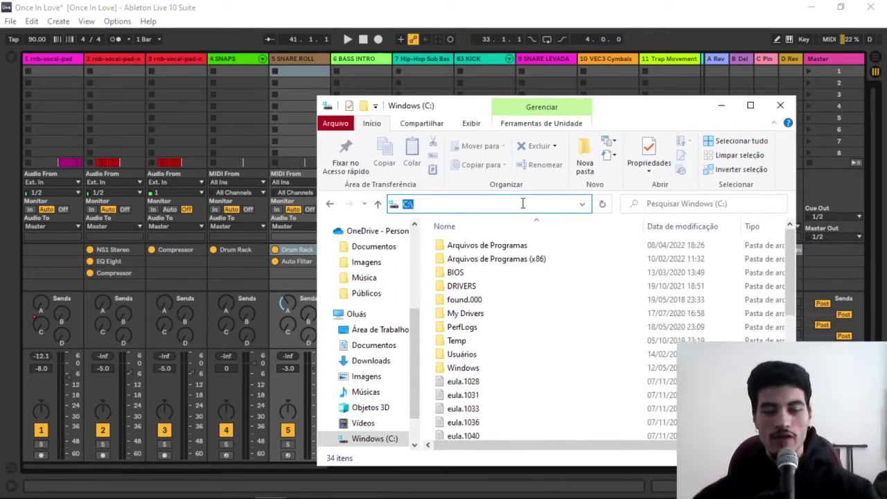
type("%AppData%")
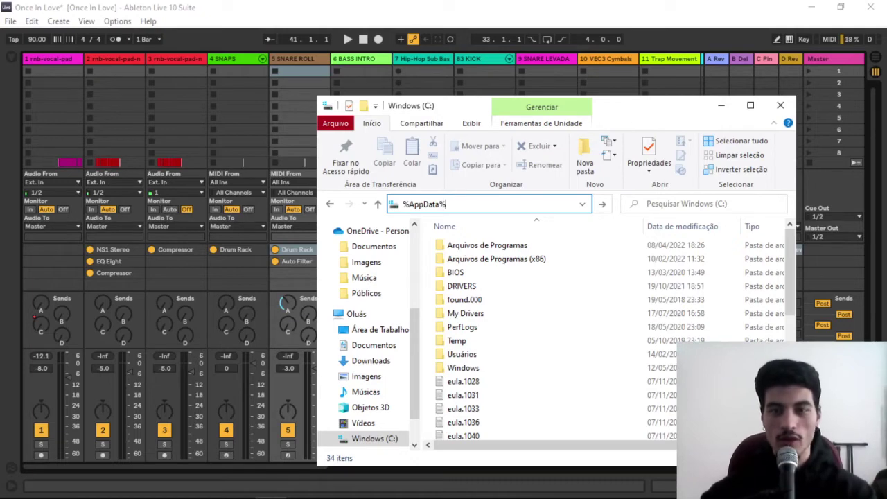
key("Return")
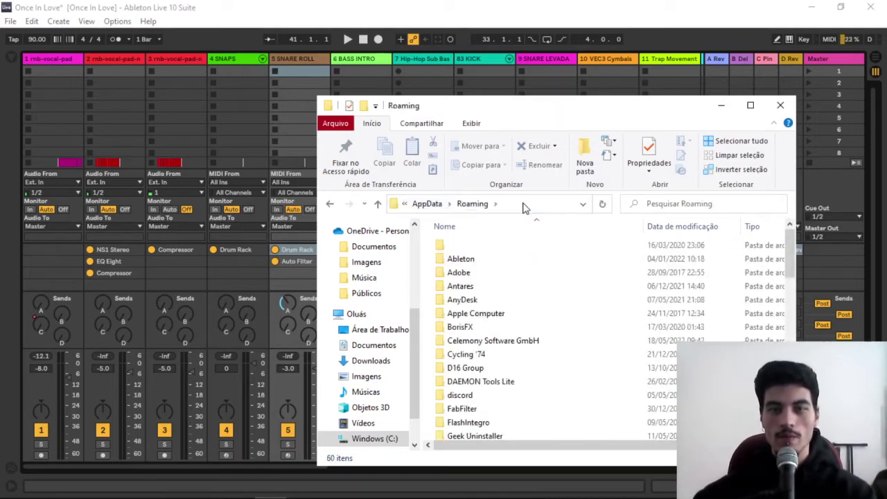
left_click_drag(545, 113, 465, 96)
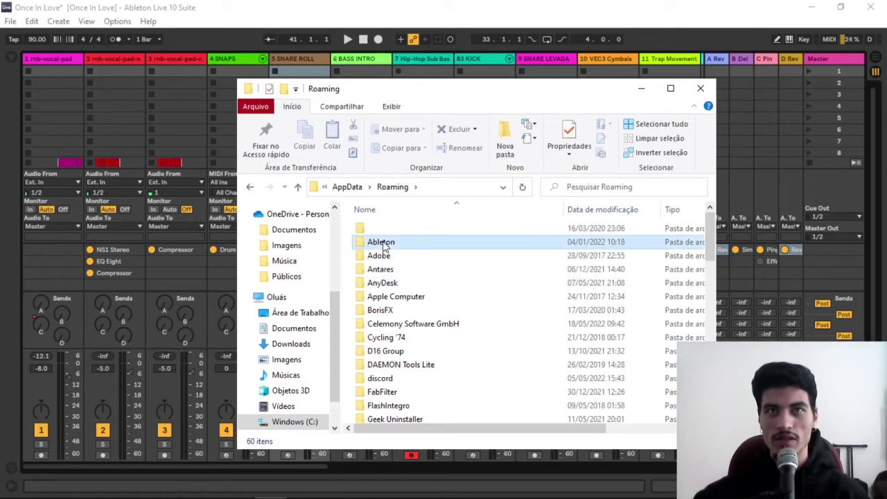
- Open the Preferences folder inside Ableton's Live 10.0.1 folder
double_click(382, 244)
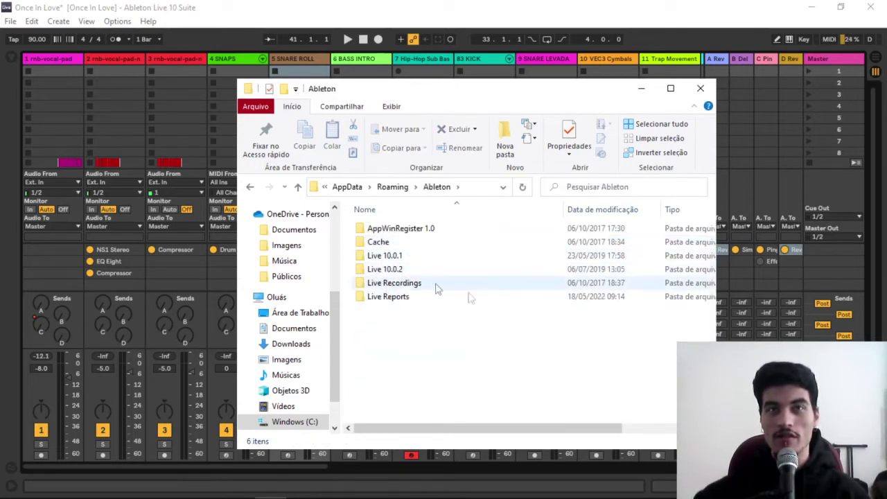
double_click(384, 256)
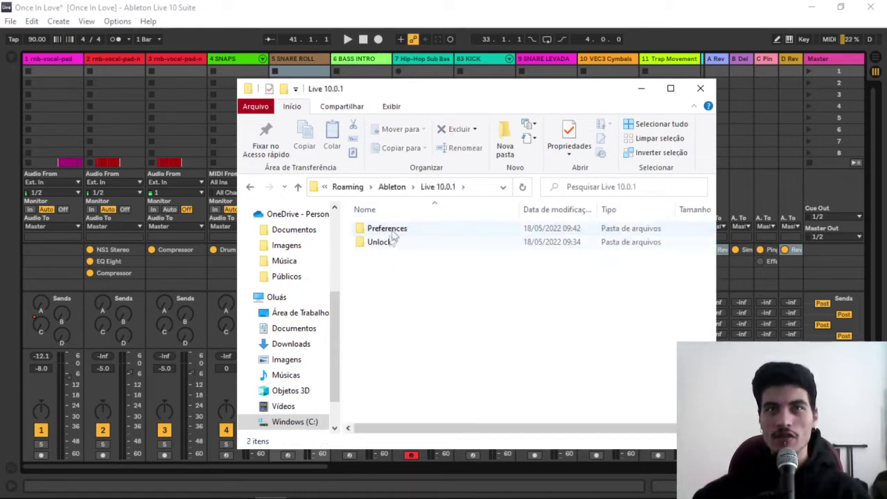
left_click(394, 233)
double_click(394, 233)
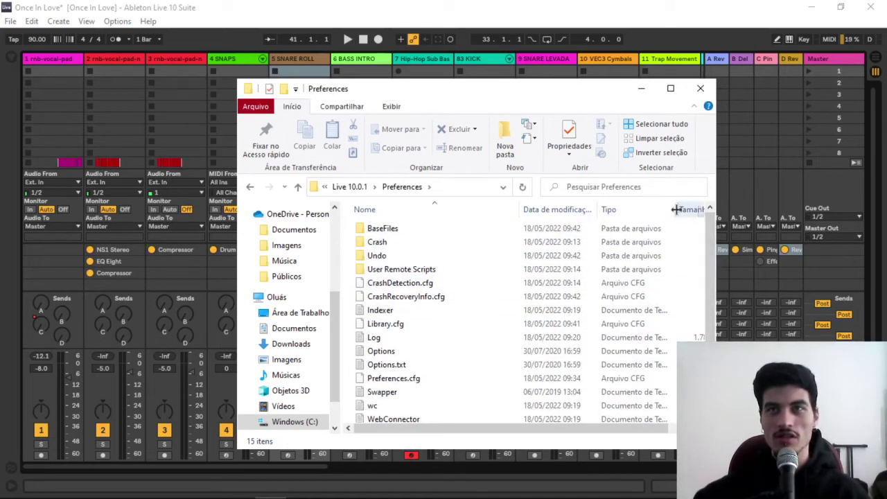
- Return to the Live 10.0.1 folder, create a text document there named Options.txt, and open it
left_click(250, 186)
left_click(404, 313)
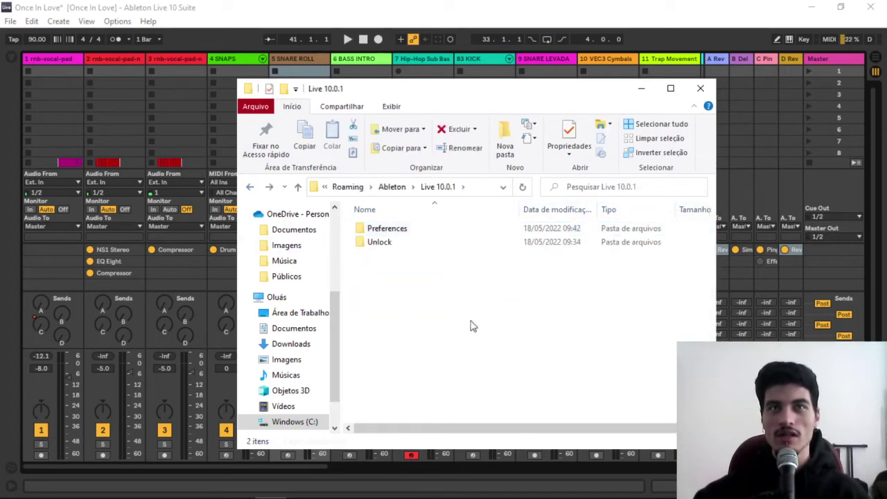
right_click(447, 312)
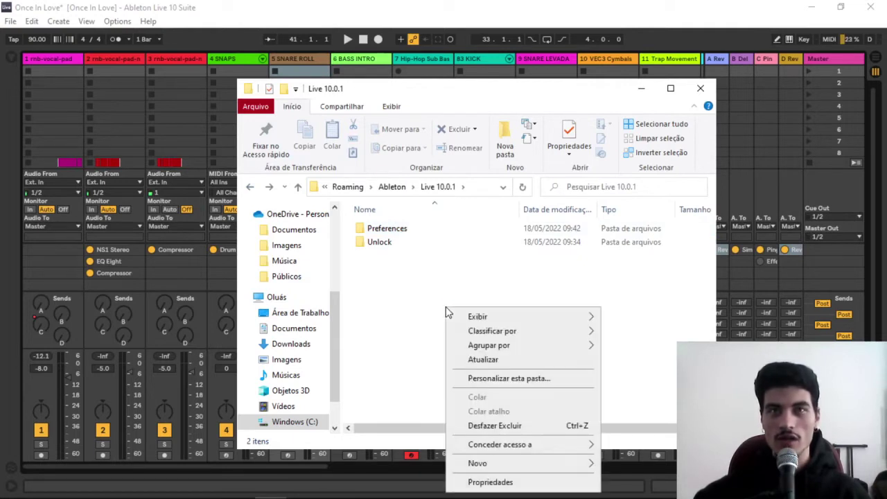
mouse_move(547, 463)
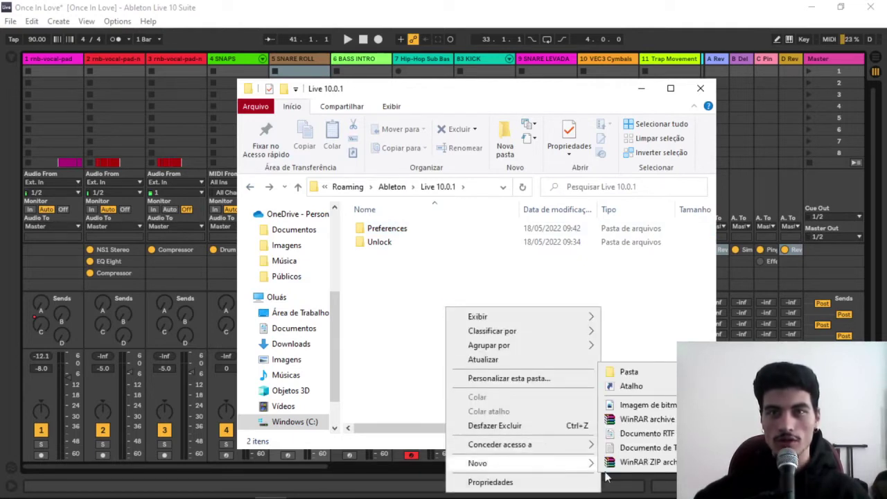
left_click(634, 447)
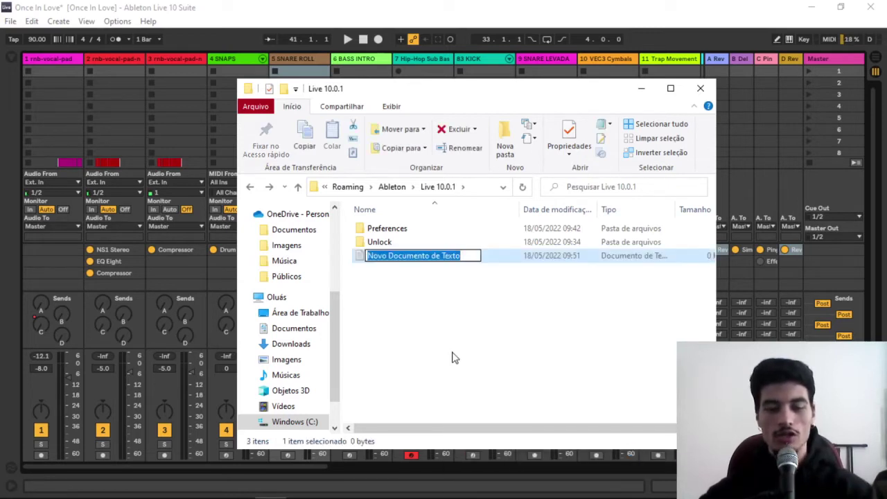
type("Options")
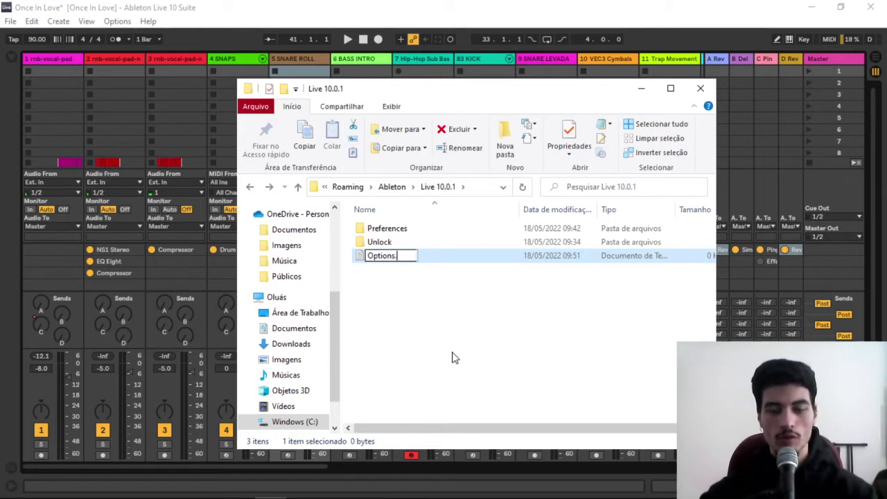
type(".txt")
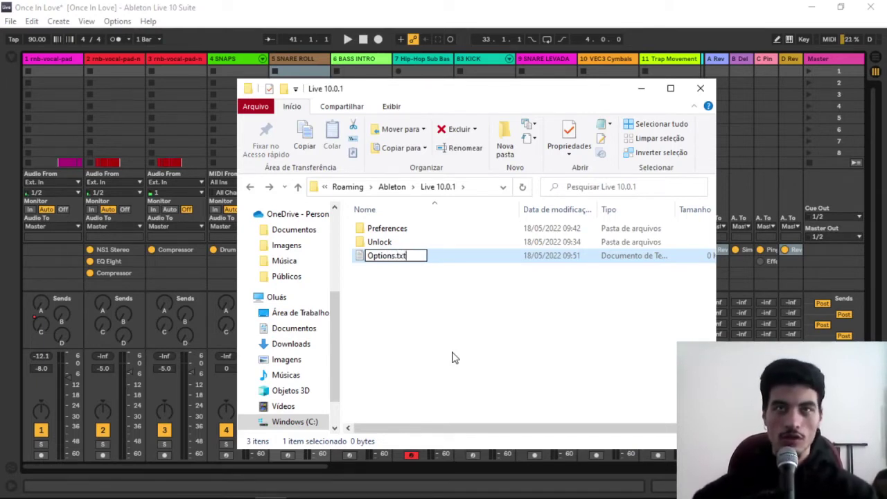
left_click(389, 302)
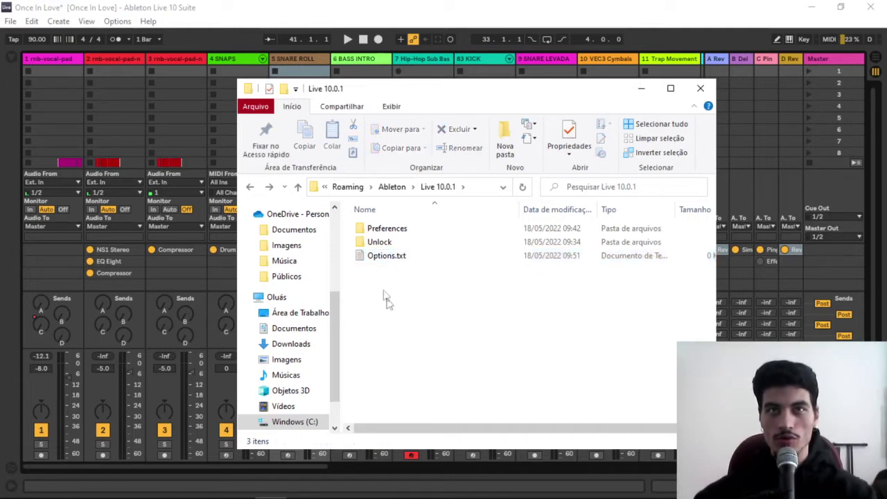
double_click(388, 256)
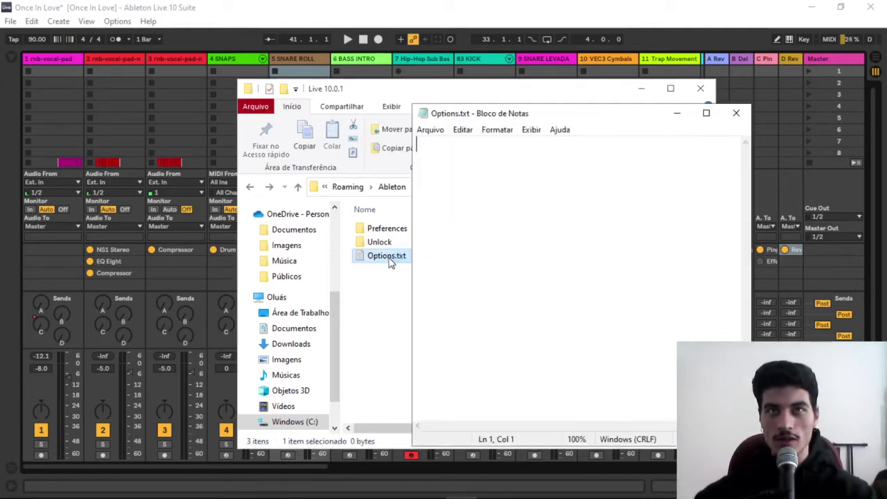
- Write -ShowDeviceSlots in the new Options.txt file, save and close it, and select the file in the Live 10.0.1 folder
type("-Show")
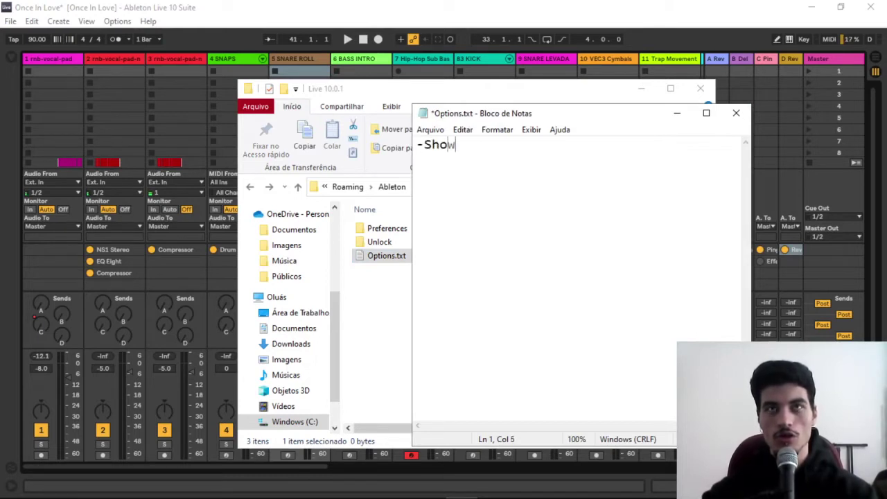
type("DeviceSlots")
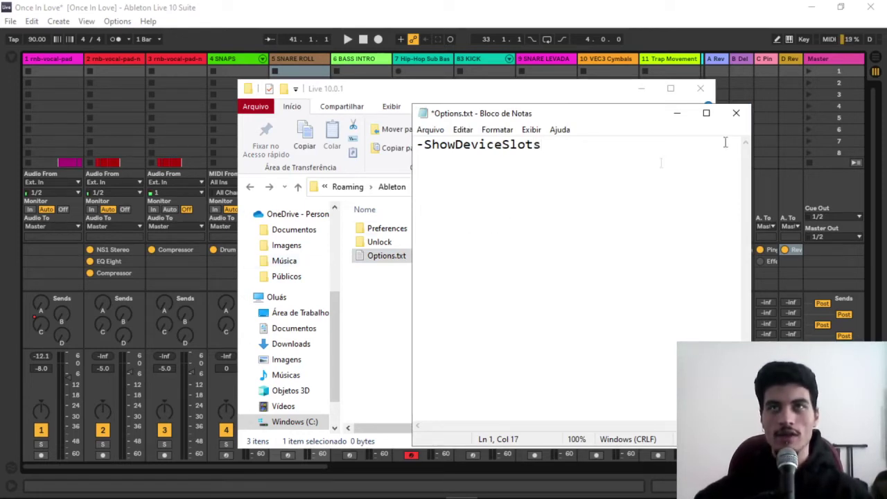
left_click(736, 113)
left_click(406, 278)
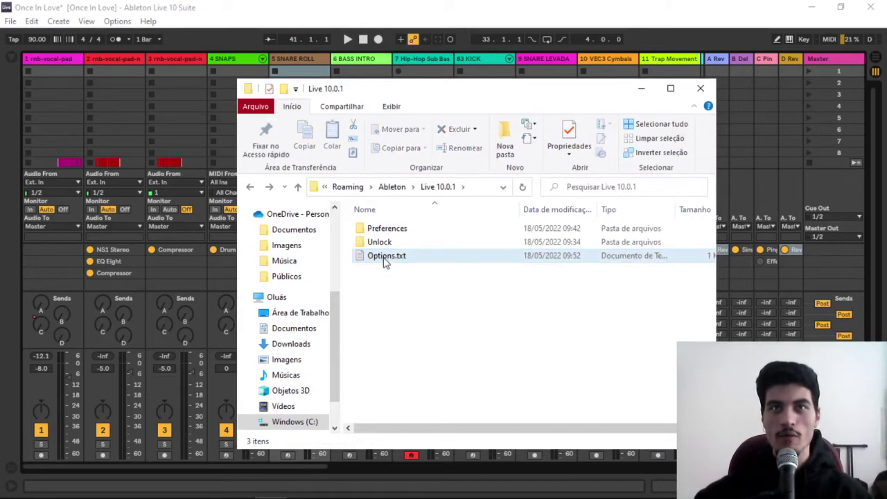
left_click(384, 258)
left_click_drag(420, 257, 397, 314)
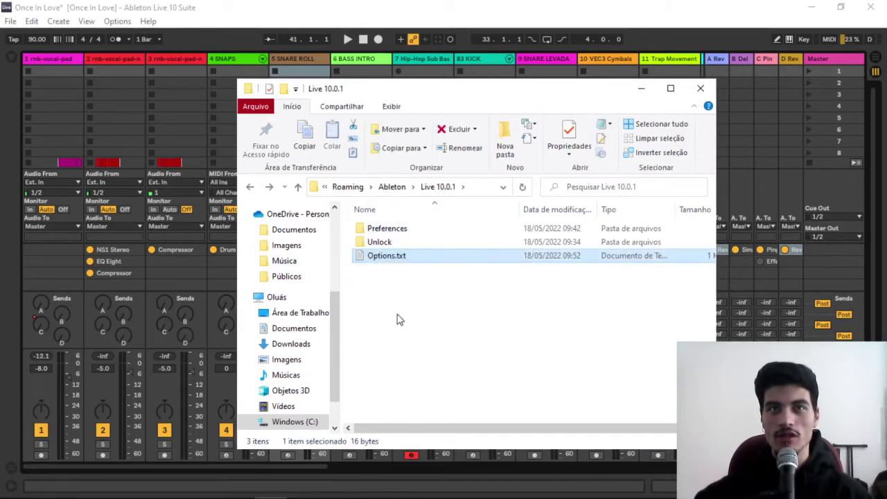
- Open the Options.txt file inside the Preferences folder to view its contents, close it, and return to the Live 10.0.1 folder
double_click(393, 230)
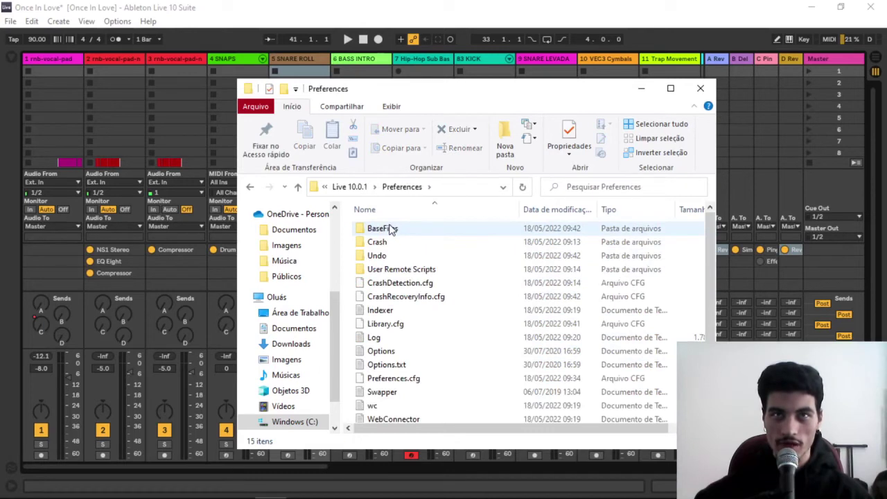
double_click(402, 367)
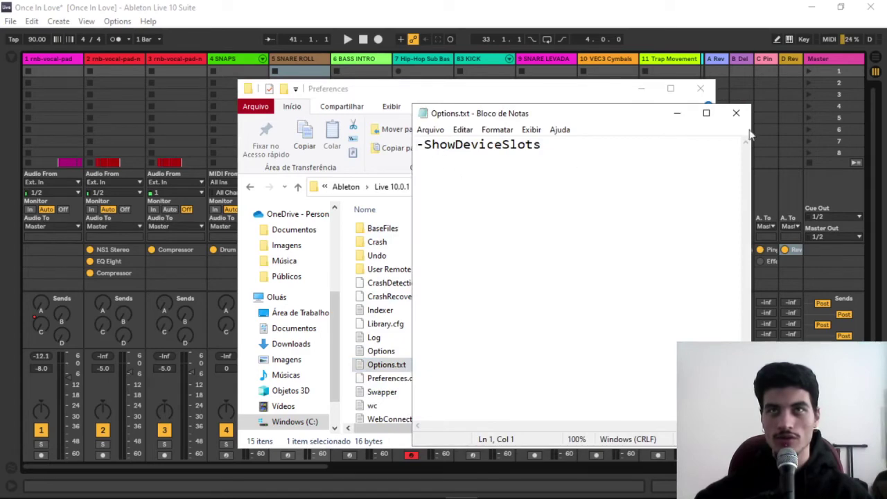
left_click(736, 113)
left_click(250, 186)
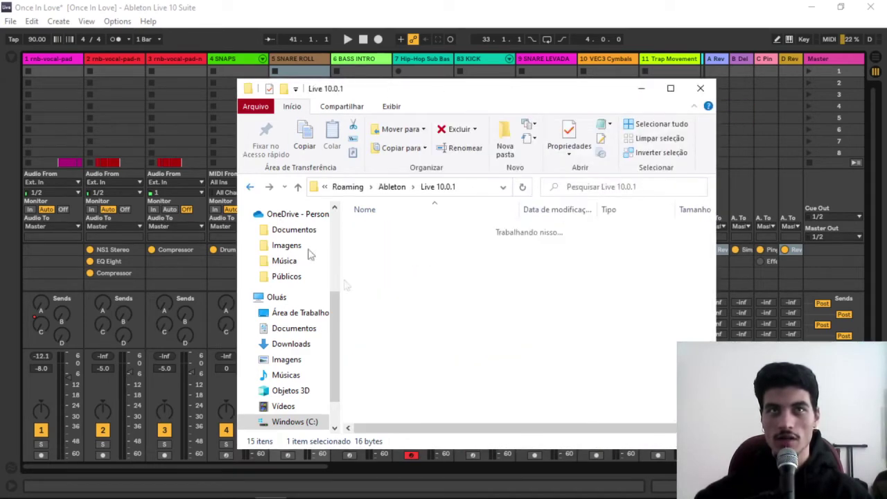
- Try to move the new Options.txt file from the Live 10.0.1 folder into the Preferences folder
left_click_drag(388, 258, 388, 231)
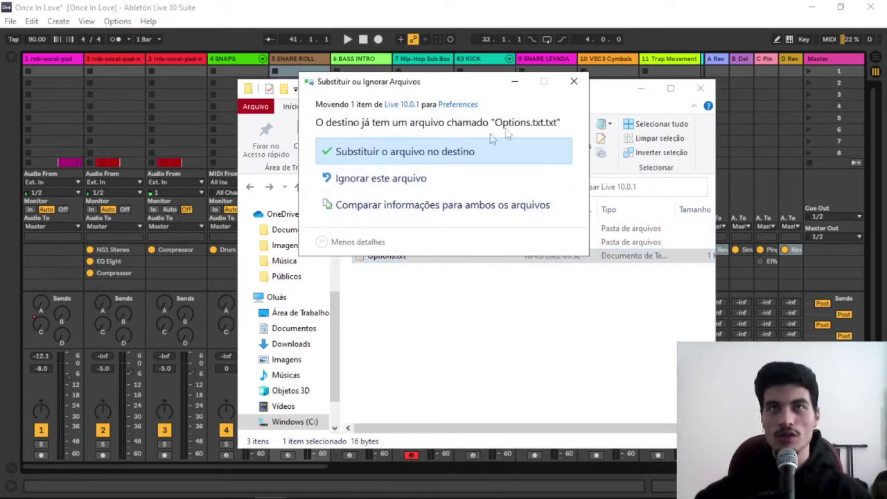
left_click(580, 83)
left_click(428, 323)
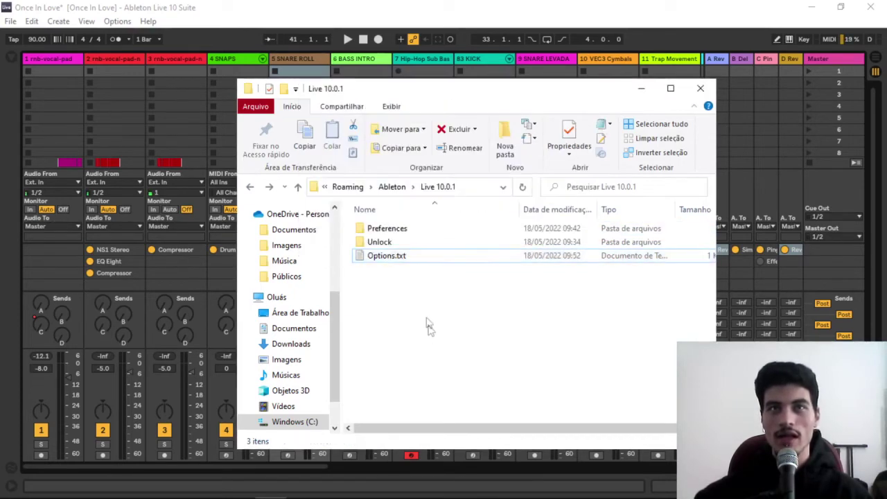
- Review the Options.txt file in the Preferences folder again, then close it and File Explorer to return to Live
double_click(388, 229)
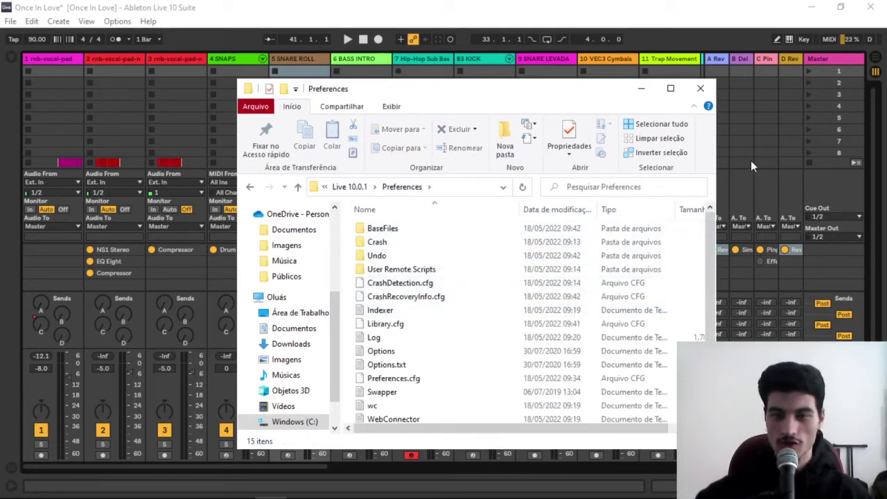
double_click(384, 365)
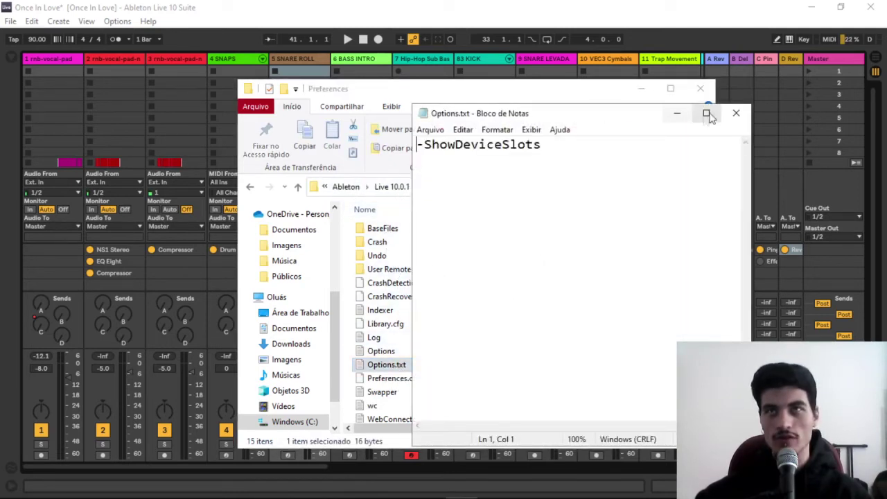
left_click(735, 113)
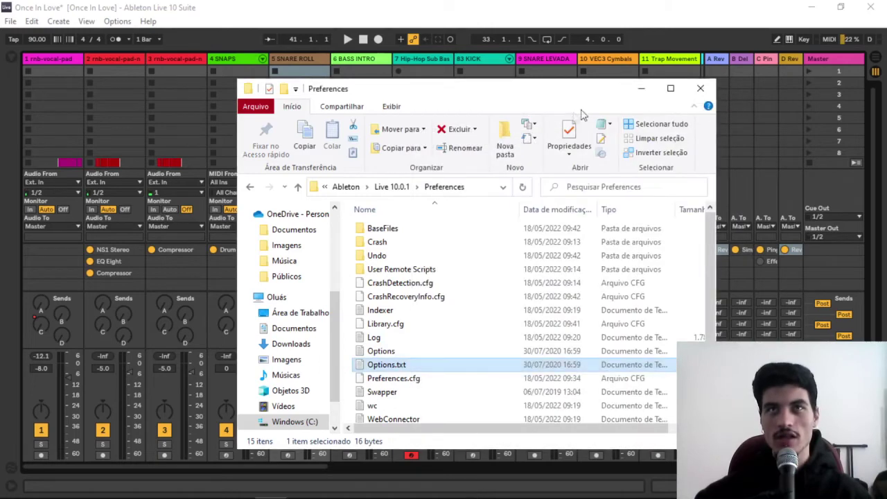
left_click(700, 90)
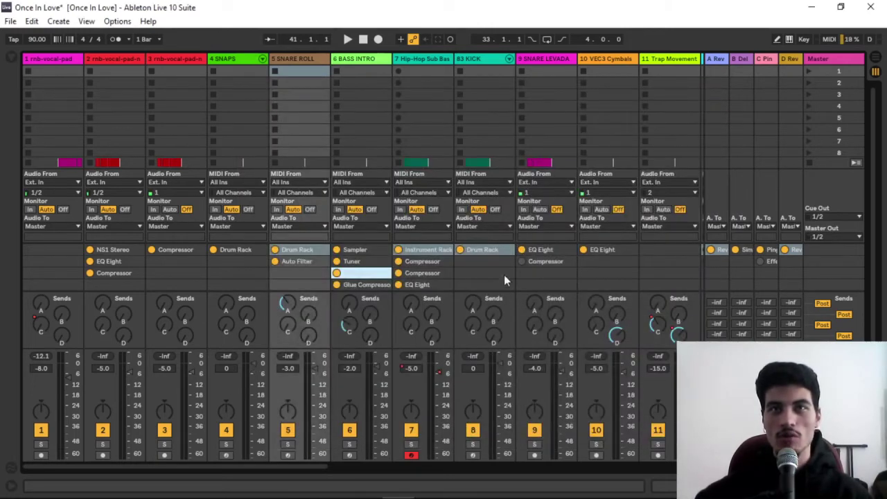
- Hide the device slots in the Session View mixer, turn Track Delay on and off, and show the device slots again
left_click(873, 408)
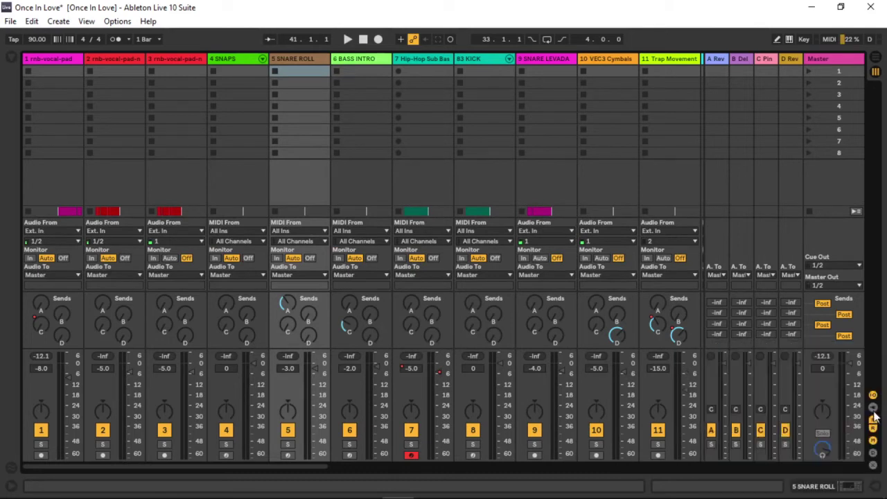
left_click(874, 458)
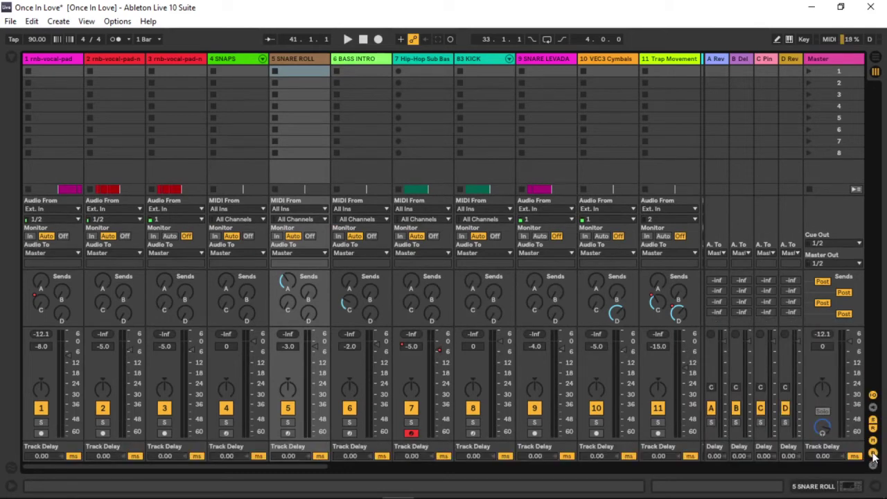
left_click(874, 458)
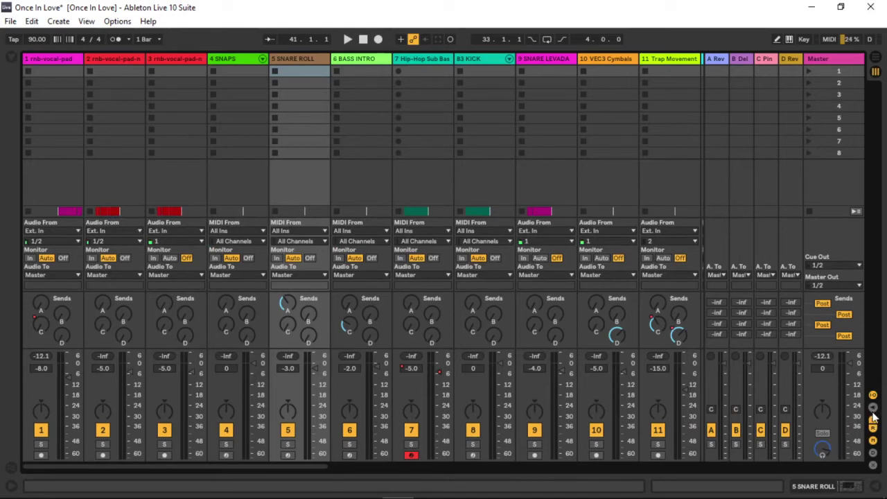
left_click(874, 409)
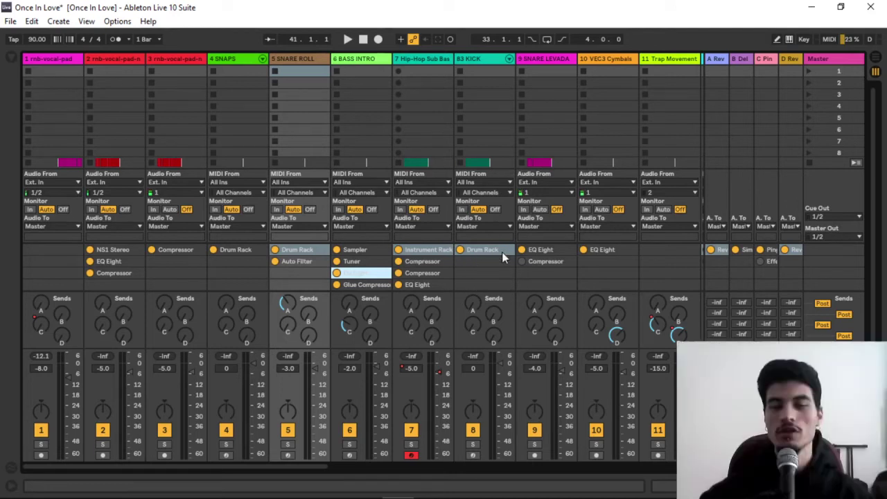
- Play the song from the start and try the on/off switches of NS1 Stereo, EQ Eight and Glue Compressor in the device slots
left_click(364, 40)
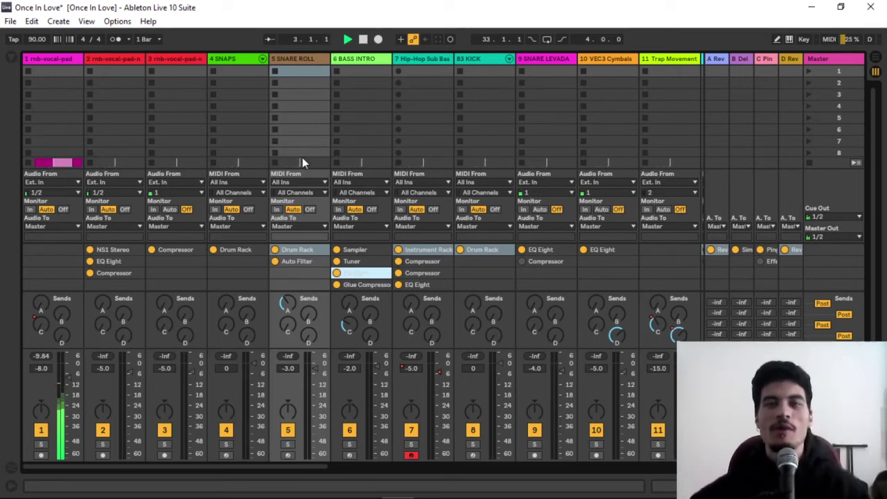
left_click(93, 251)
left_click(91, 262)
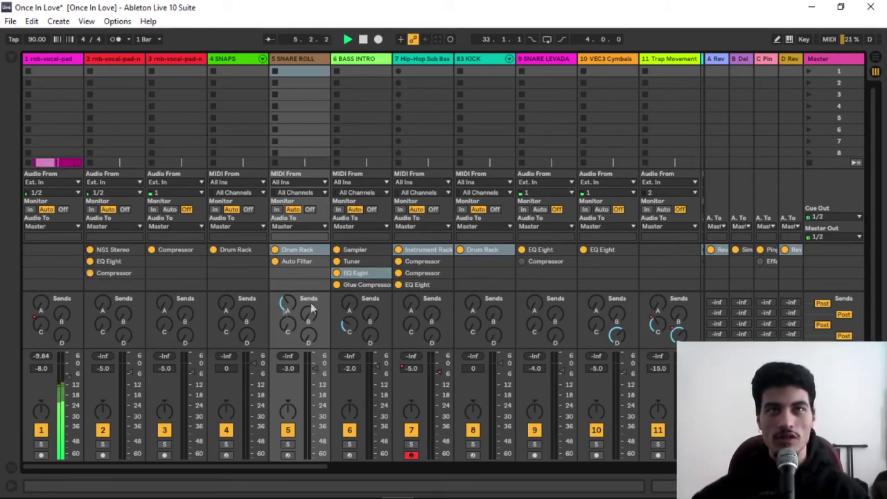
left_click(337, 283)
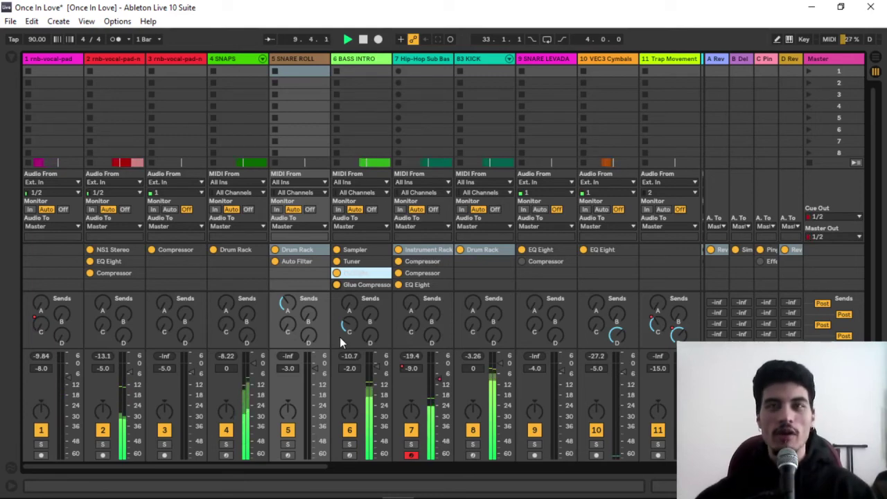
- View the song in the Arrangement View during playback and return to the Session View mixer
key("Tab")
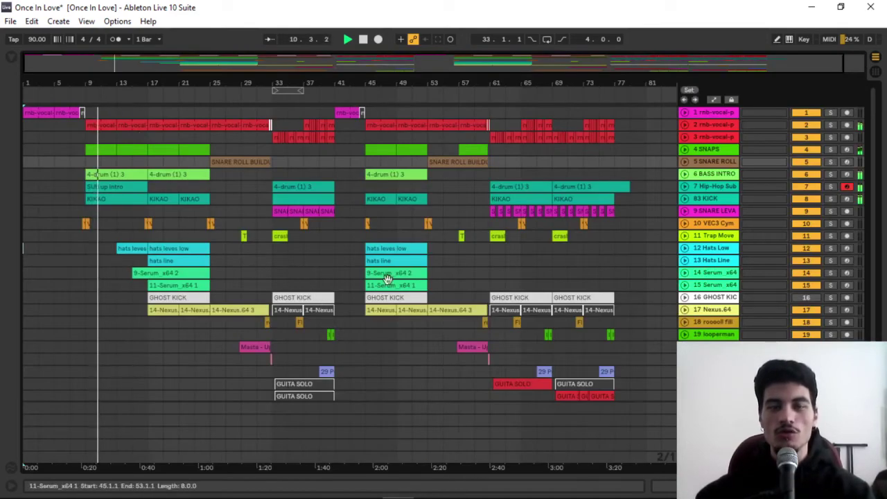
key("Tab")
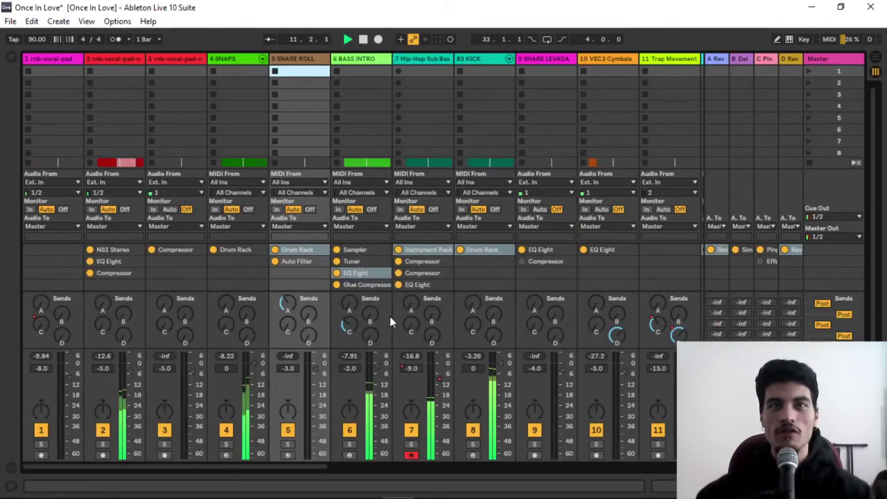